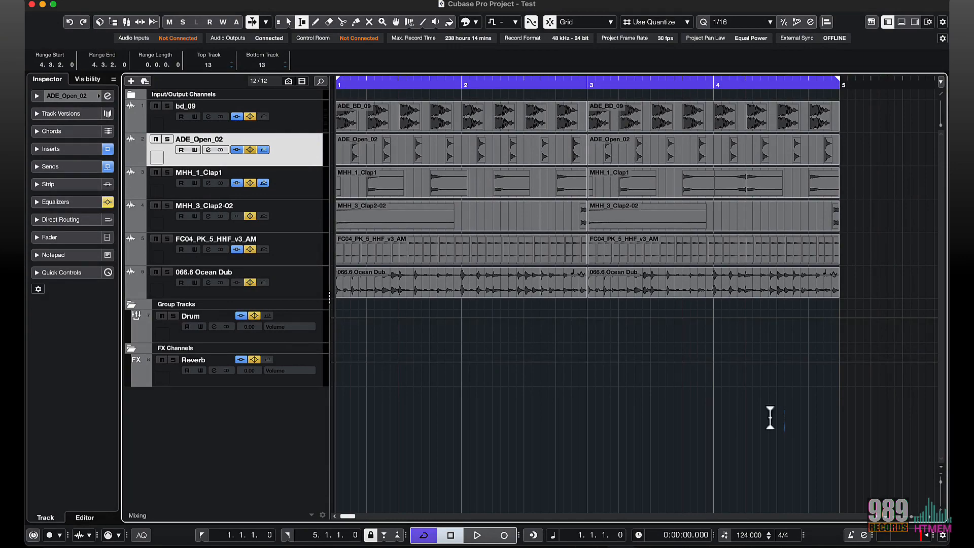
right_click(274, 408)
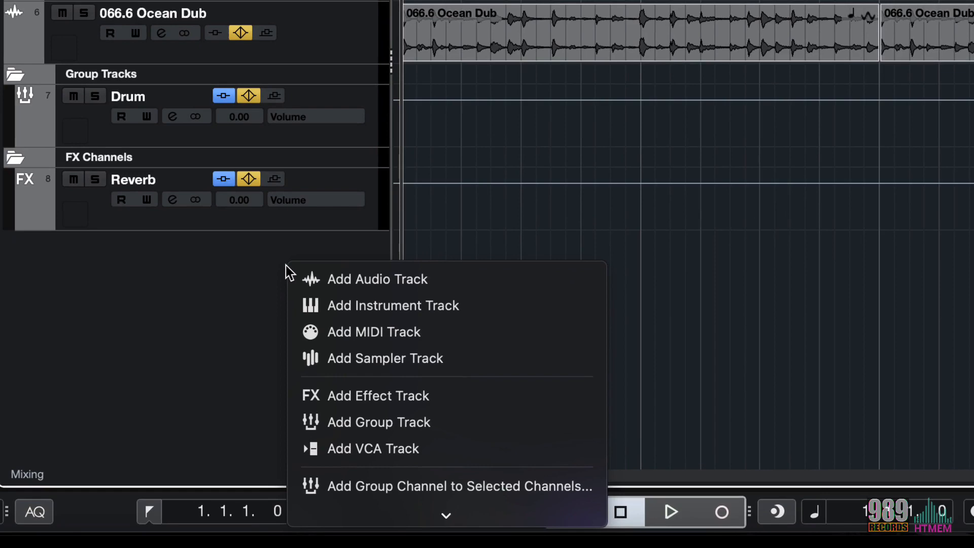
left_click(489, 306)
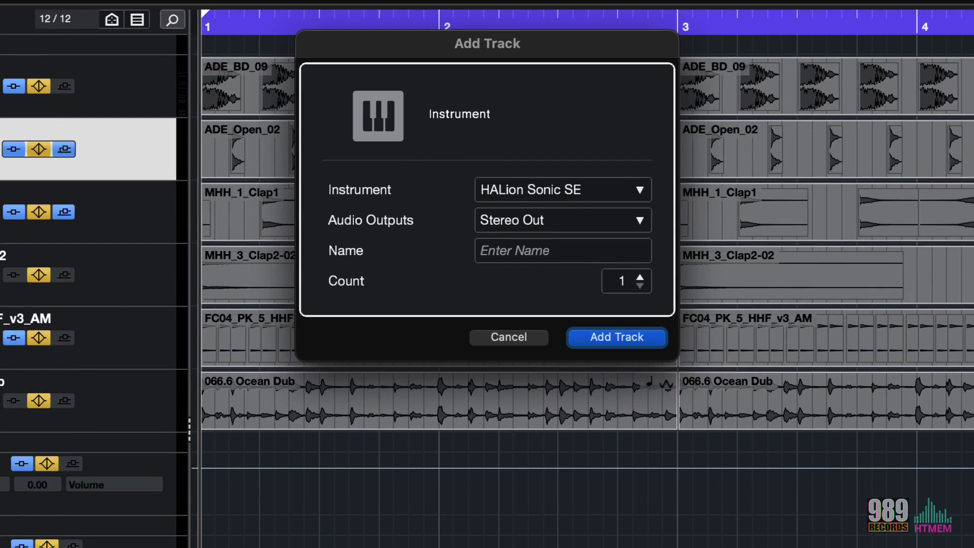
left_click(640, 191)
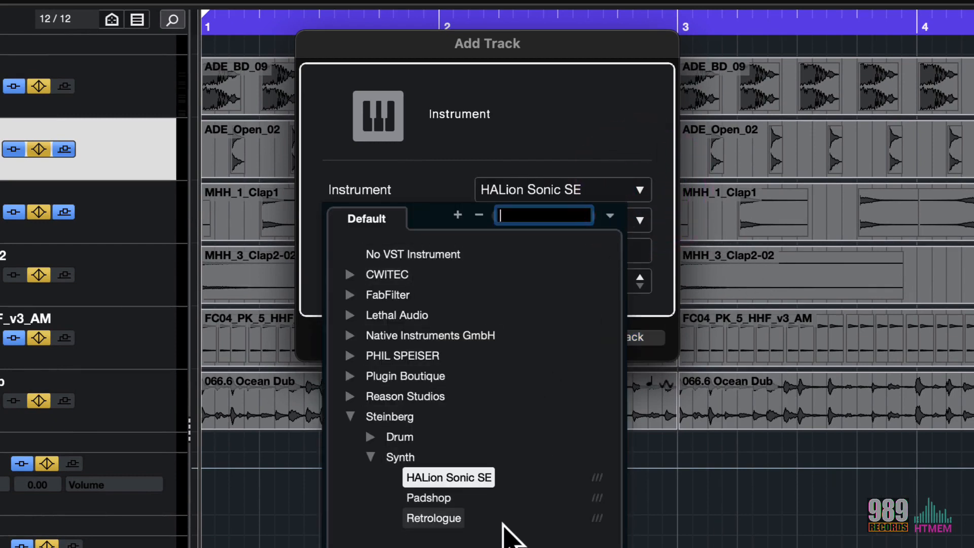
key("Escape")
key("Escape")
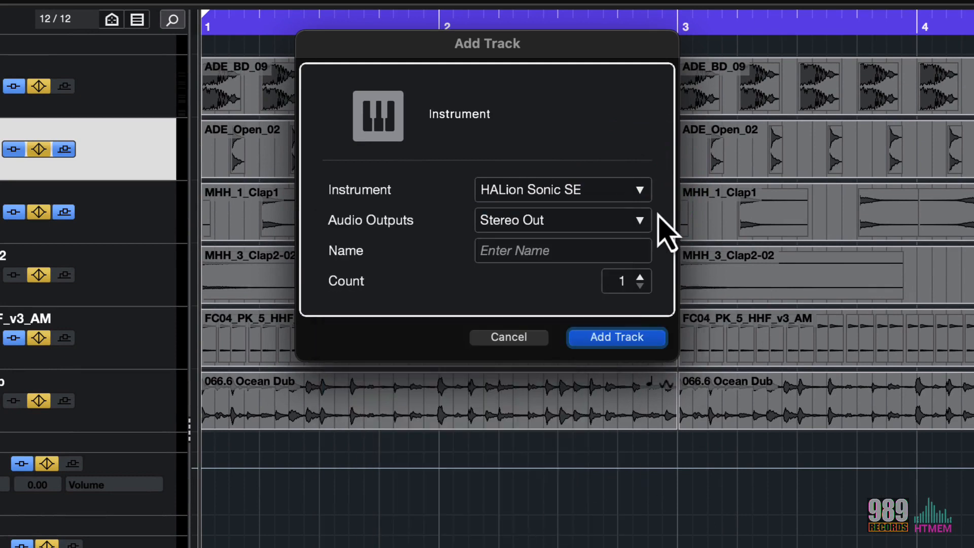
left_click(640, 219)
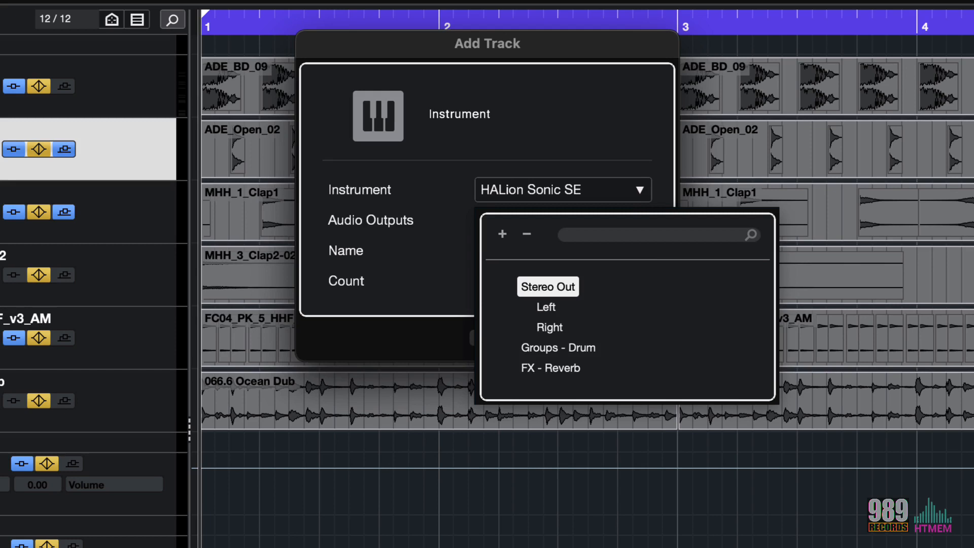
key("Return")
left_click(591, 252)
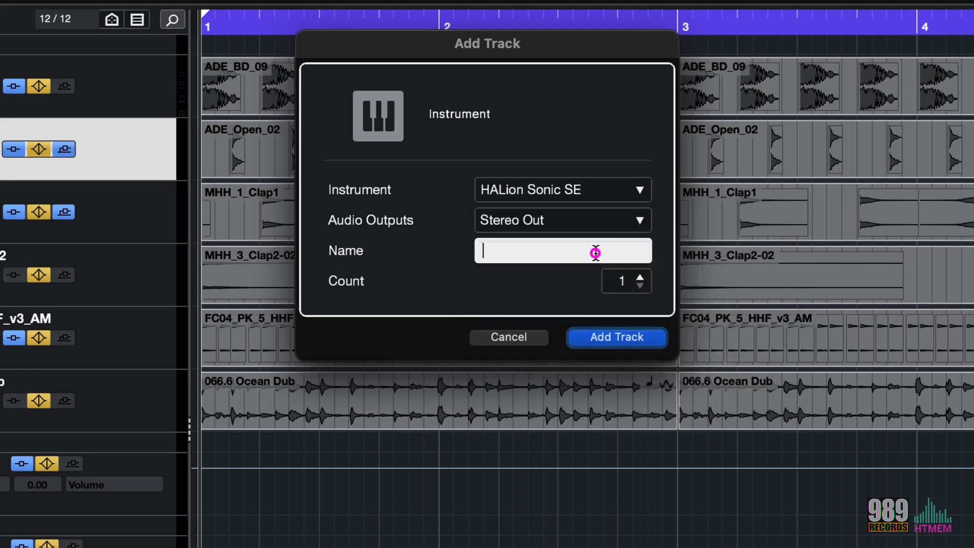
type("xxx")
left_click(576, 283)
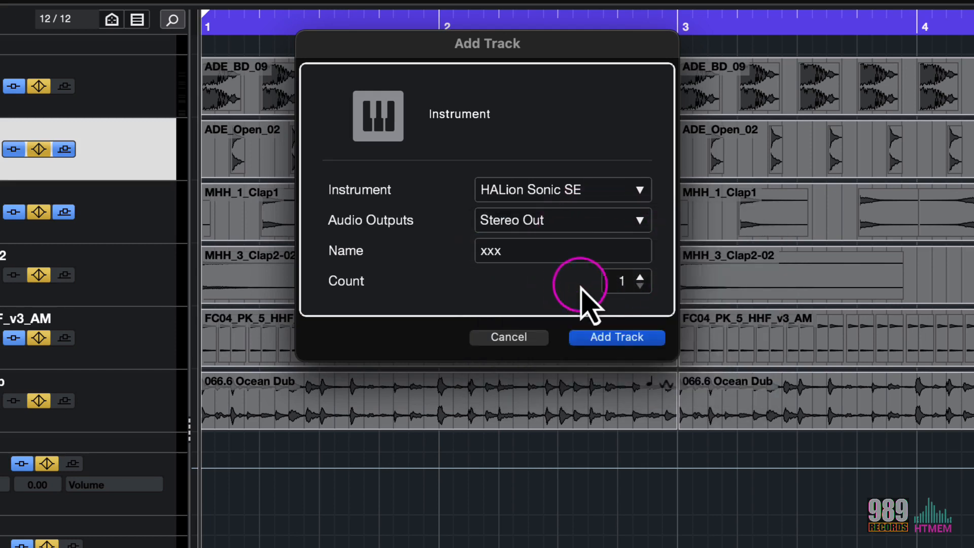
left_click(641, 277)
left_click(641, 277)
left_click(641, 277)
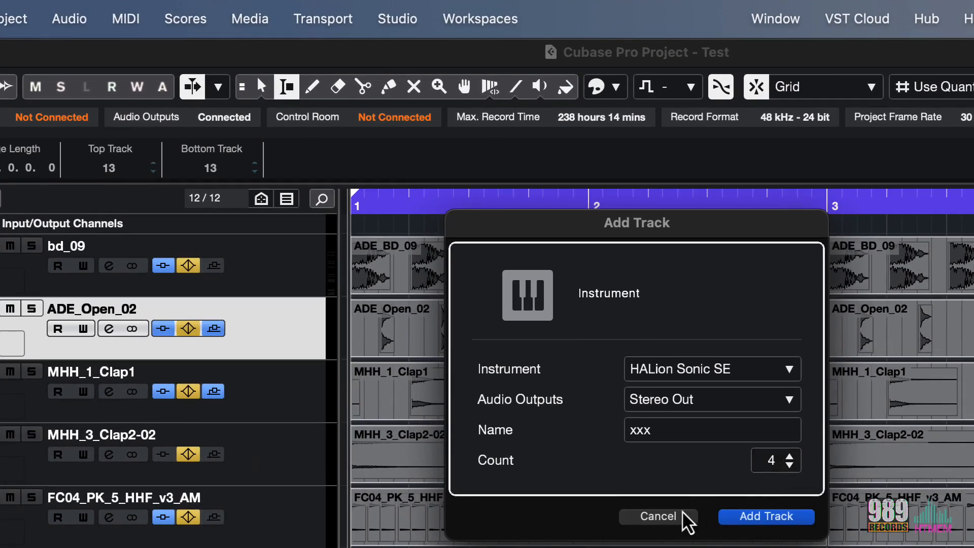
left_click(679, 516)
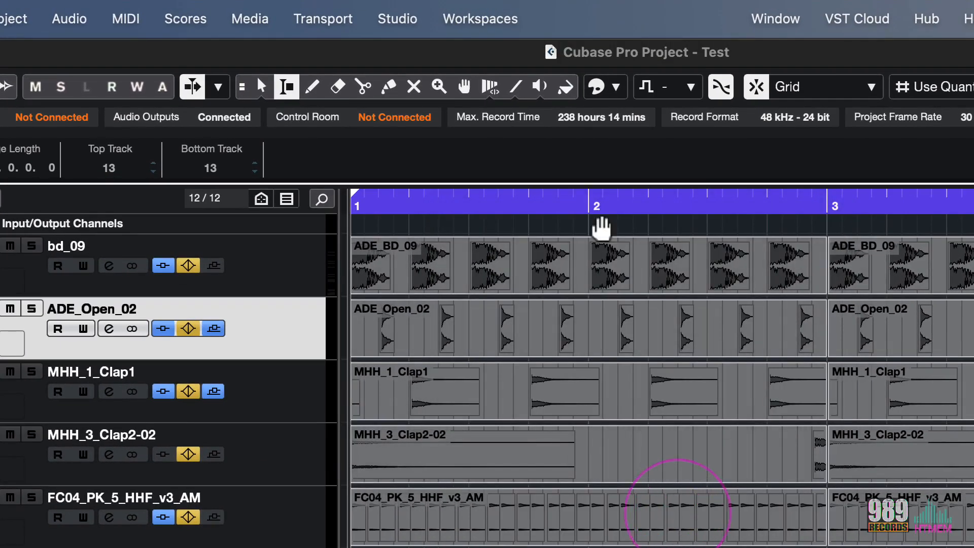
Step: From the VST Instruments rack, add one HALion Sonic SE instrument track named Bass, routed to Stereo Out
left_click(405, 19)
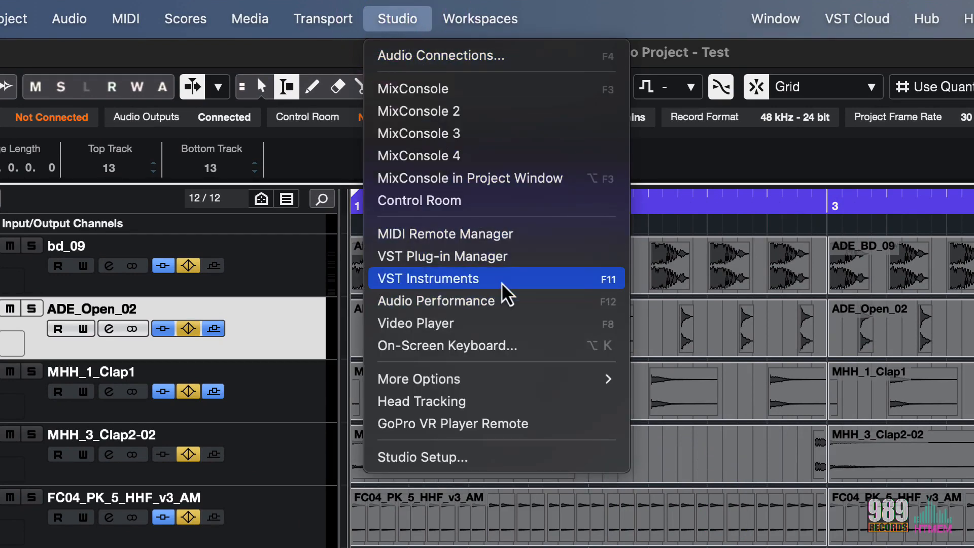
left_click(620, 284)
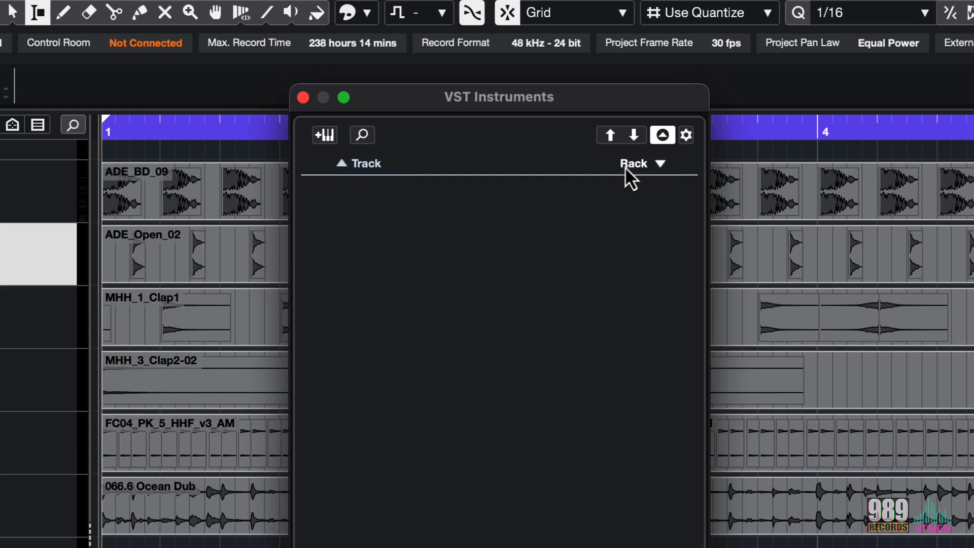
left_click(366, 165)
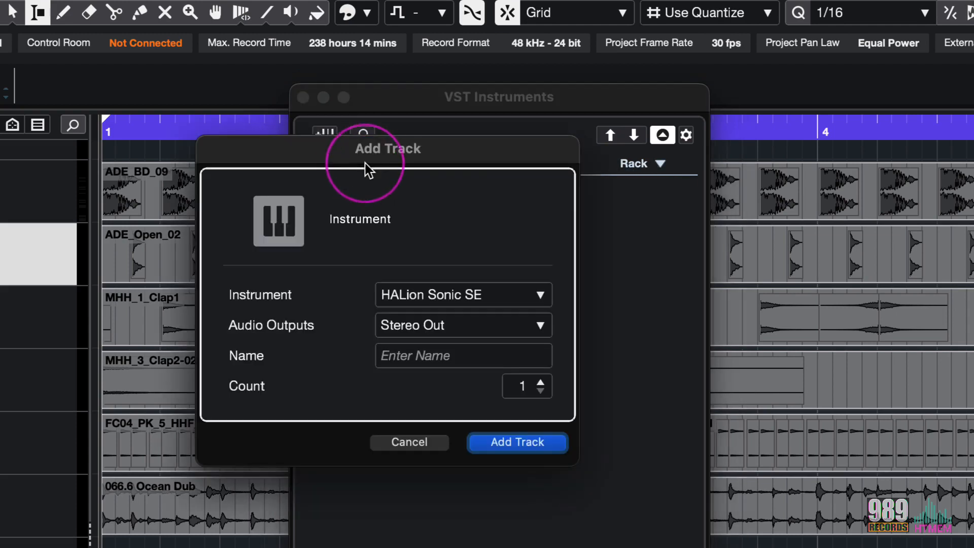
left_click(422, 359)
type("Bass")
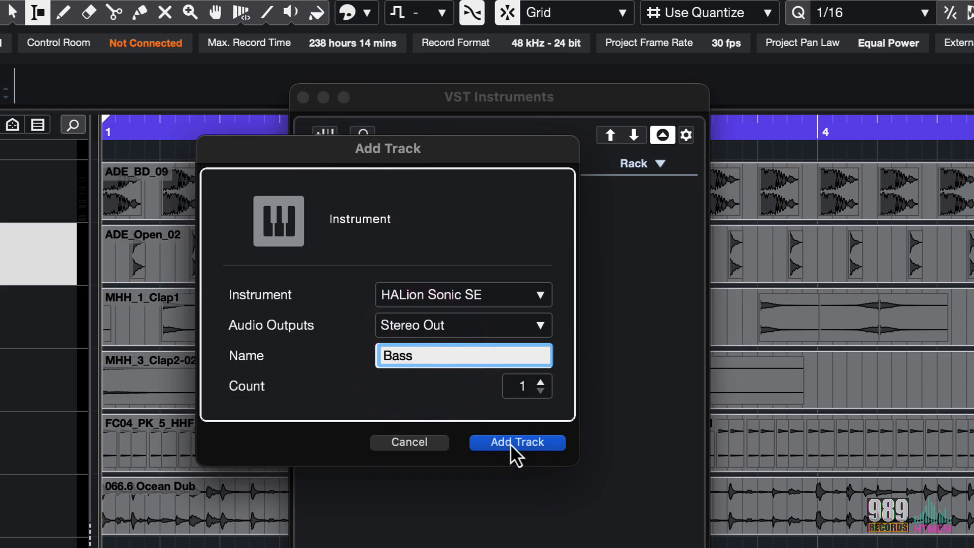
left_click(512, 444)
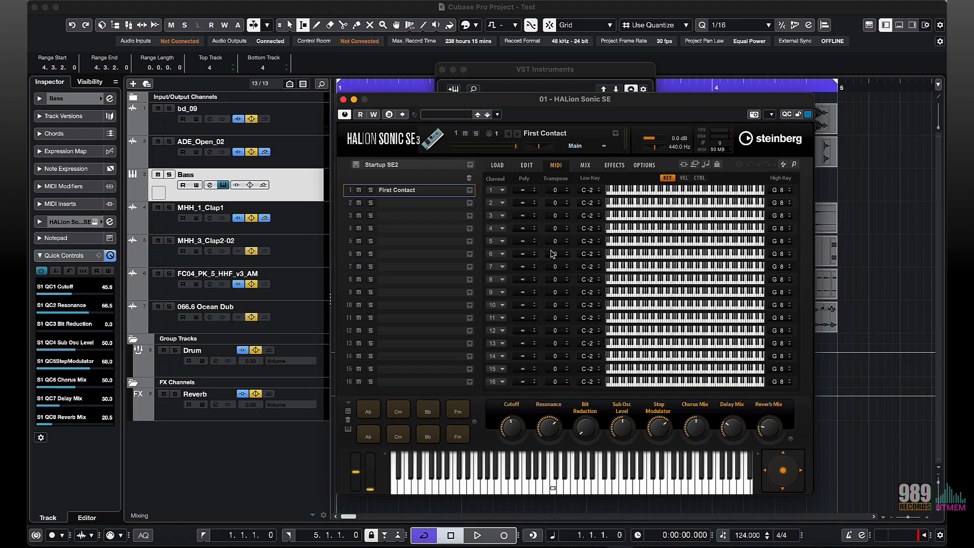
Step: Reset the program filters, search for "fret", and load [GM 036] Fretless Bass into the instrument's first slot
left_click(470, 190)
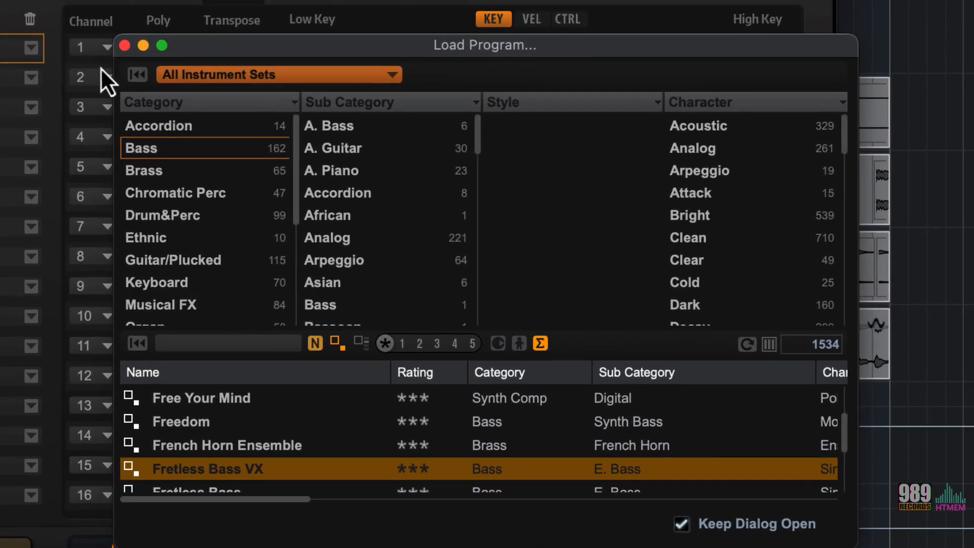
left_click(139, 75)
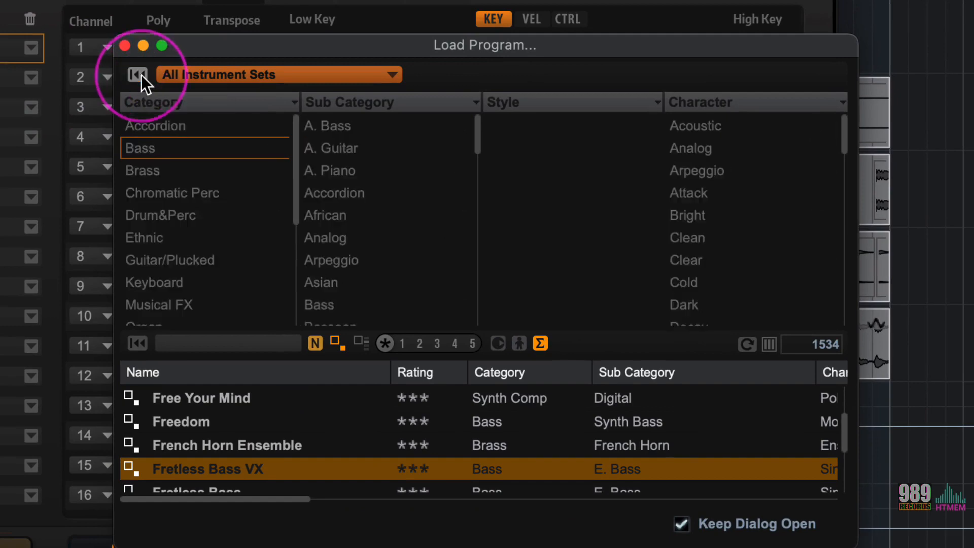
left_click(140, 343)
left_click(203, 347)
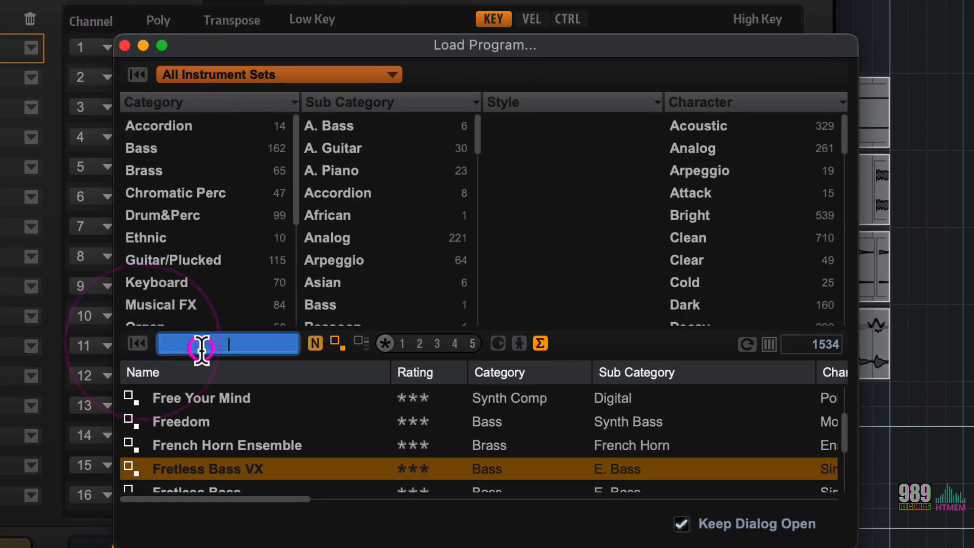
type("fret")
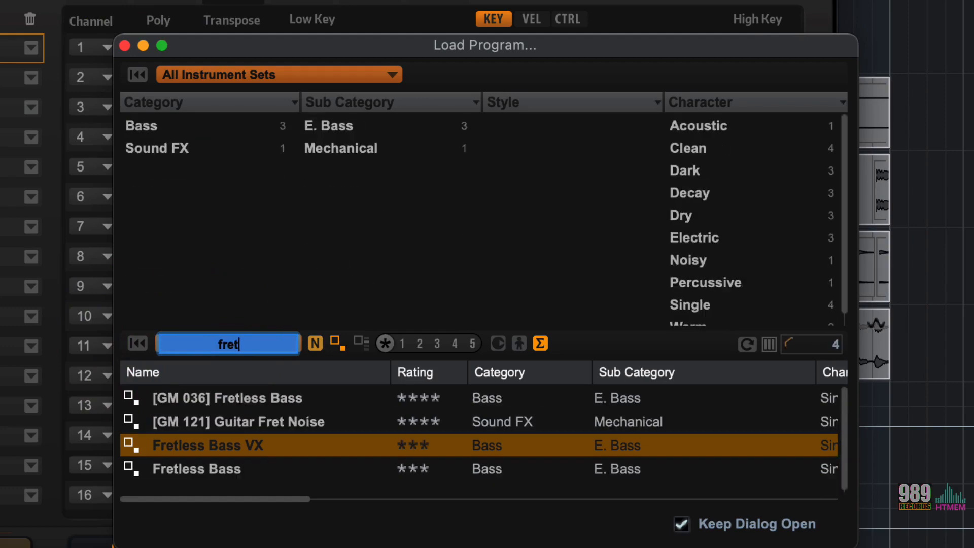
left_click(238, 397)
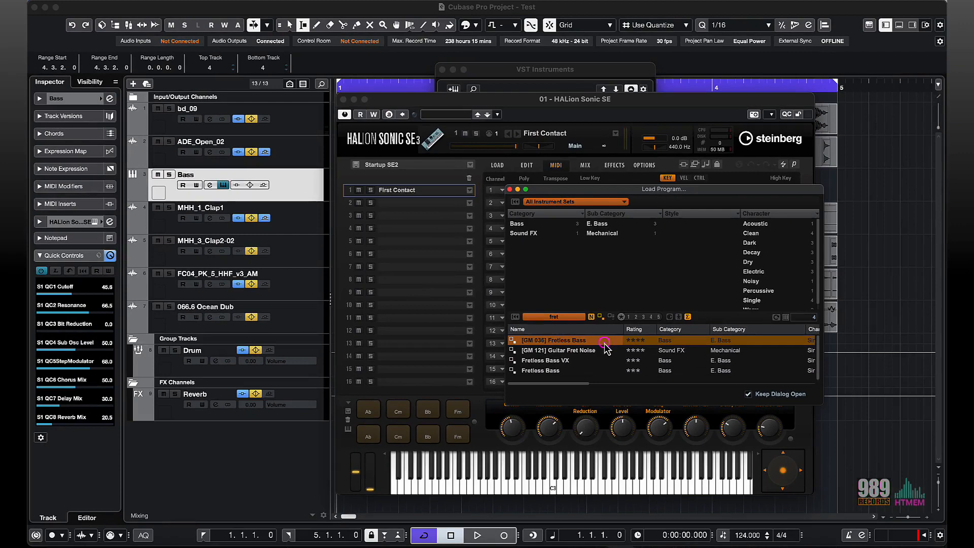
double_click(346, 404)
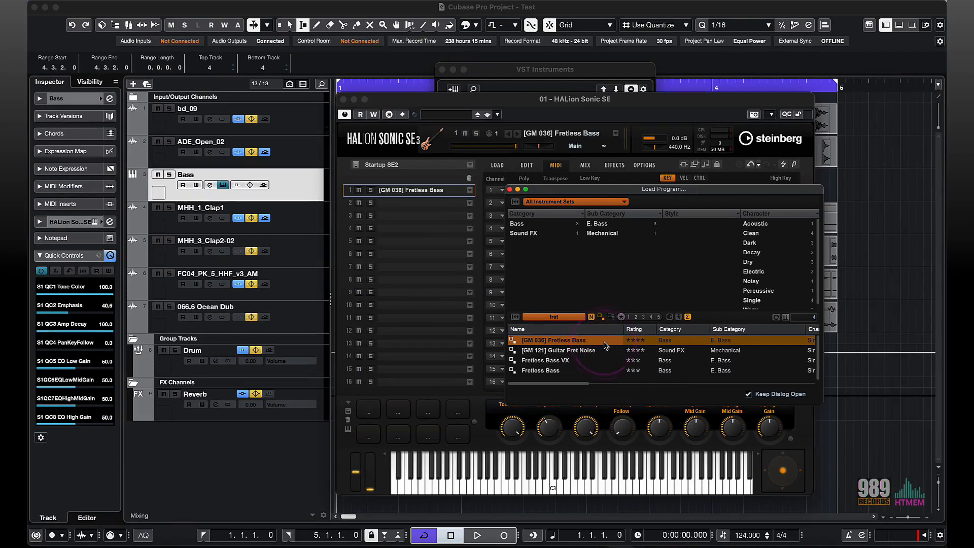
left_click(510, 190)
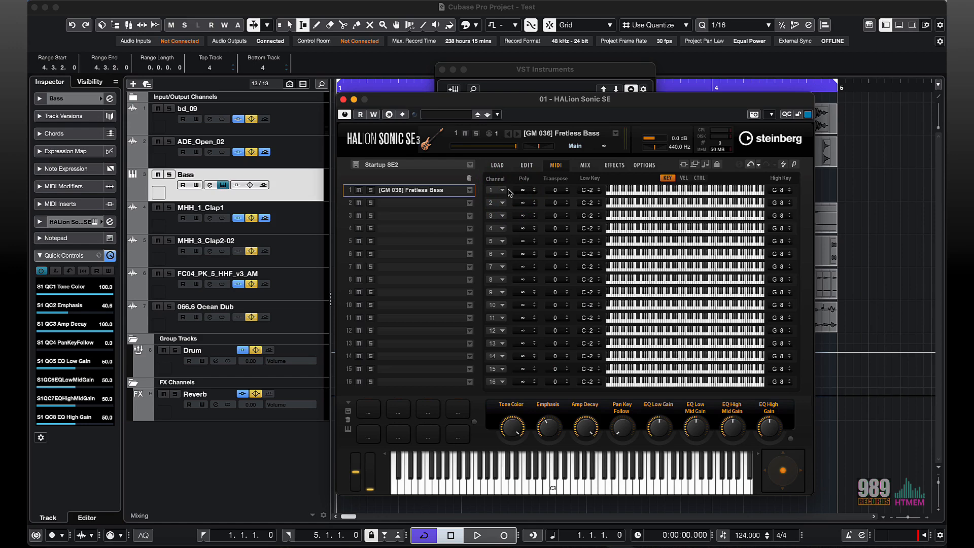
Step: Show the On-Screen Keyboard and close the HALion Sonic SE and VST Instruments windows
key("alt+k")
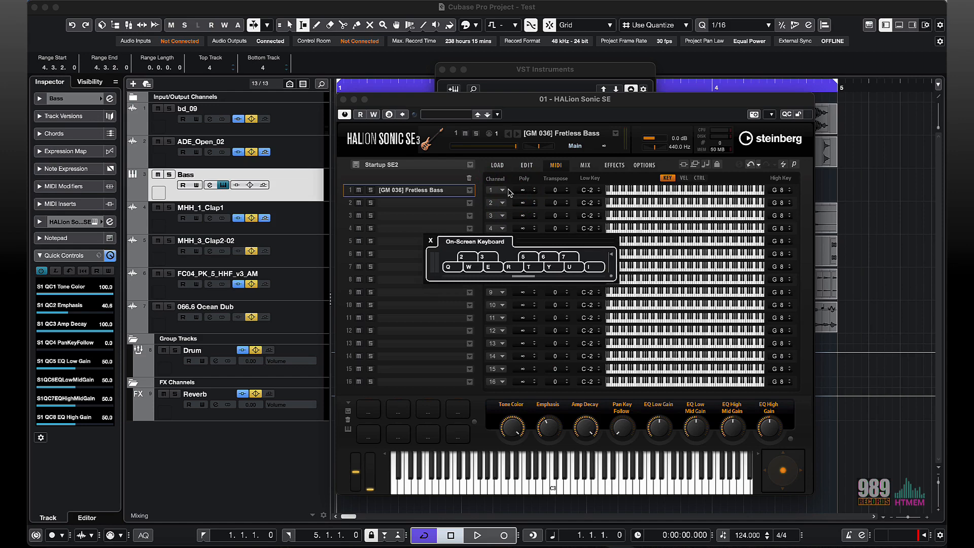
left_click(343, 99)
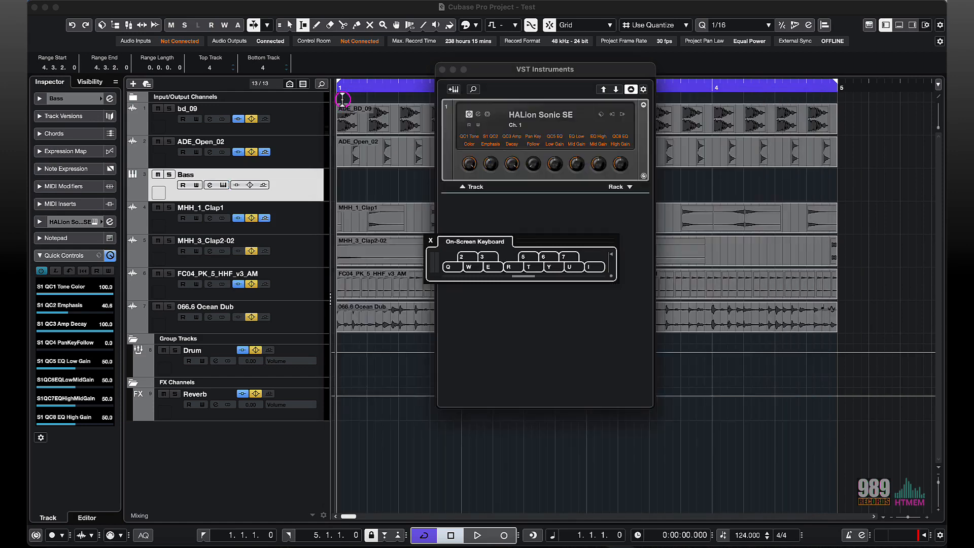
left_click(442, 69)
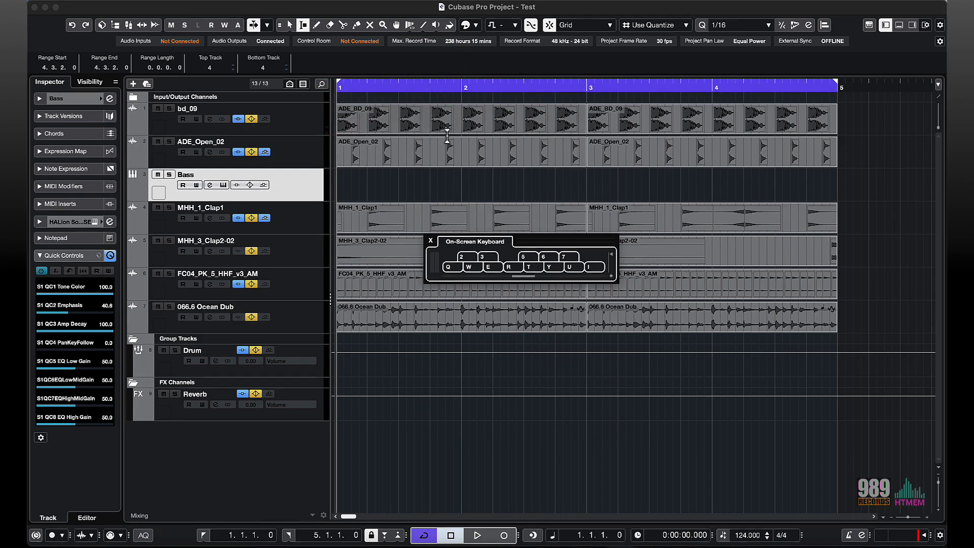
Step: Play the project, lower the On-Screen Keyboard's octave range, and try out bass notes over the drum loop
left_click(478, 535)
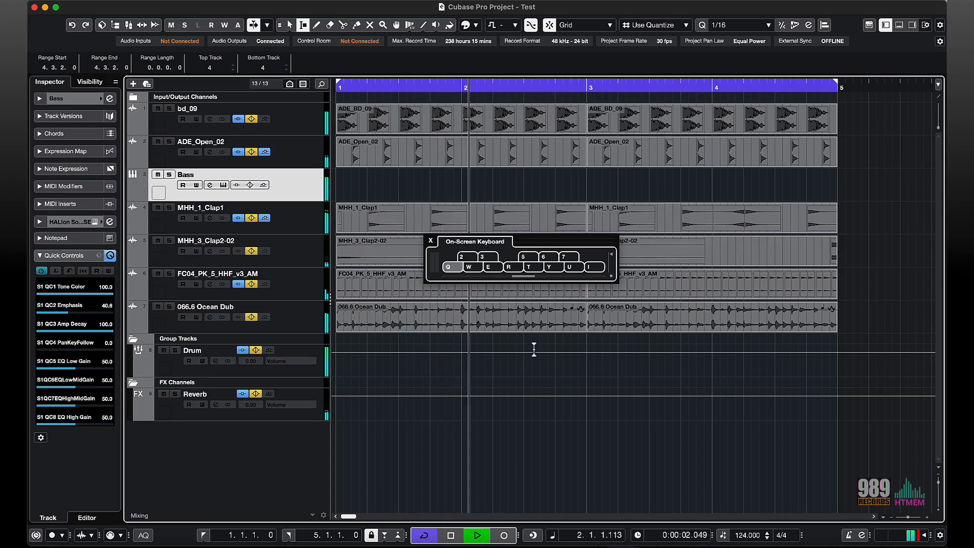
left_click(507, 279)
key("q")
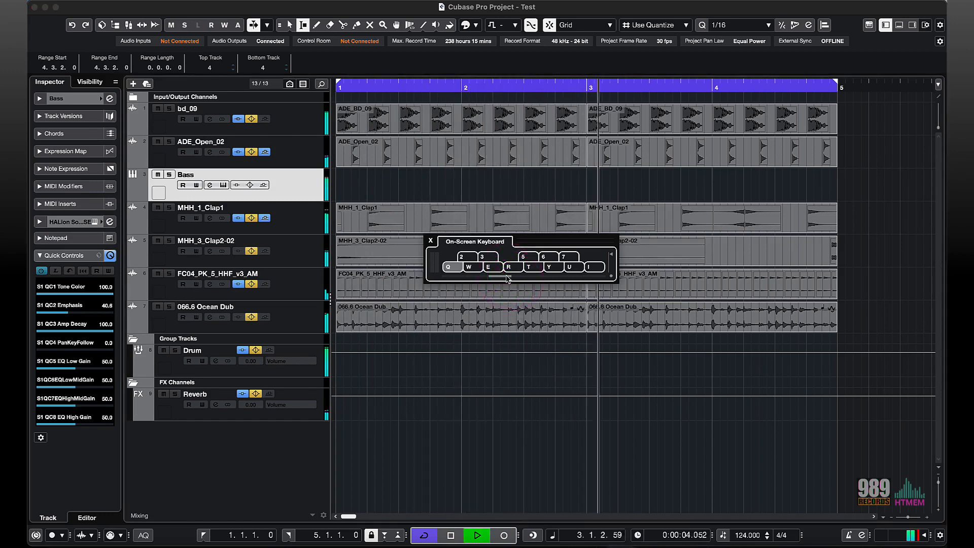
key("t")
key("q")
key("t")
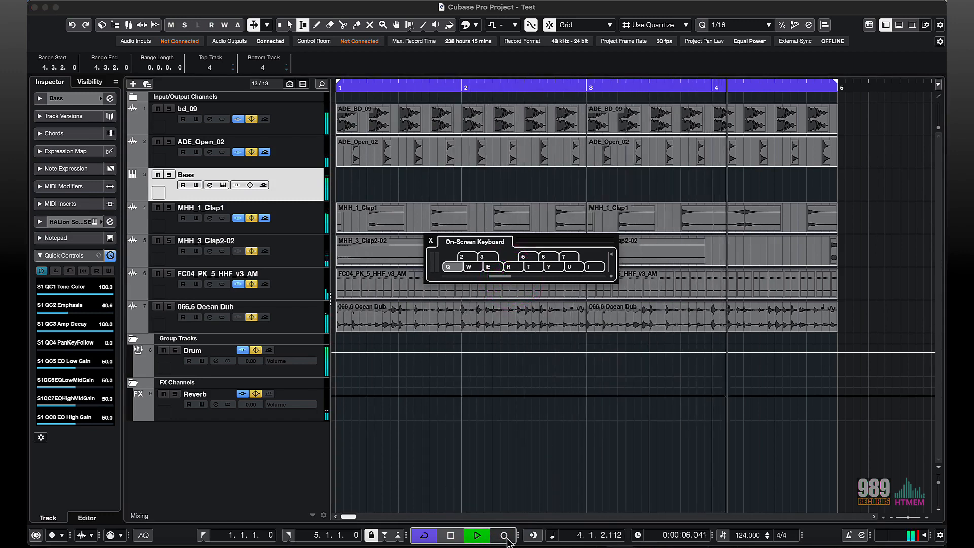
Step: Record a repeating Q–3–T note riff on the Bass track with the On-Screen Keyboard, stop the transport, and close the keyboard
left_click(506, 537)
key("q")
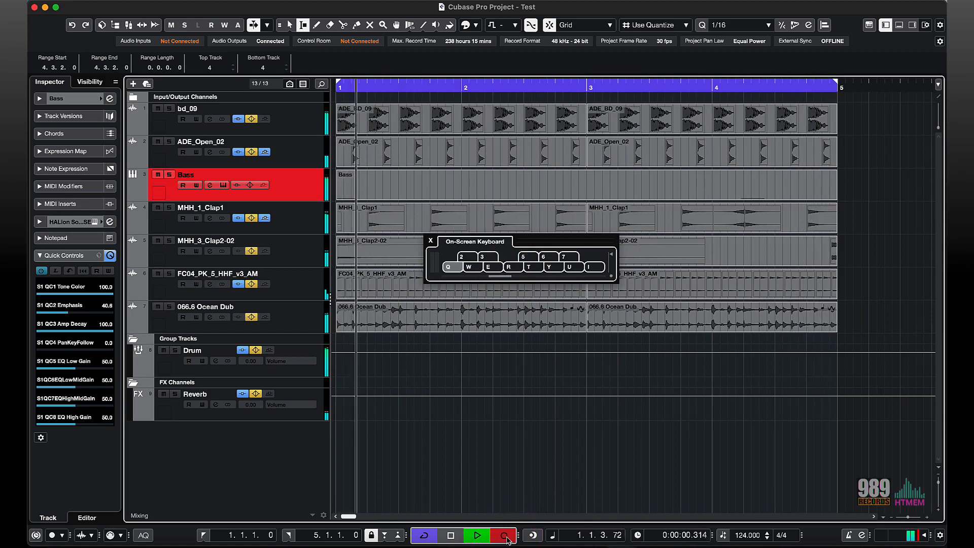
key("3")
key("t")
key("q")
key("3")
key("t")
key("q")
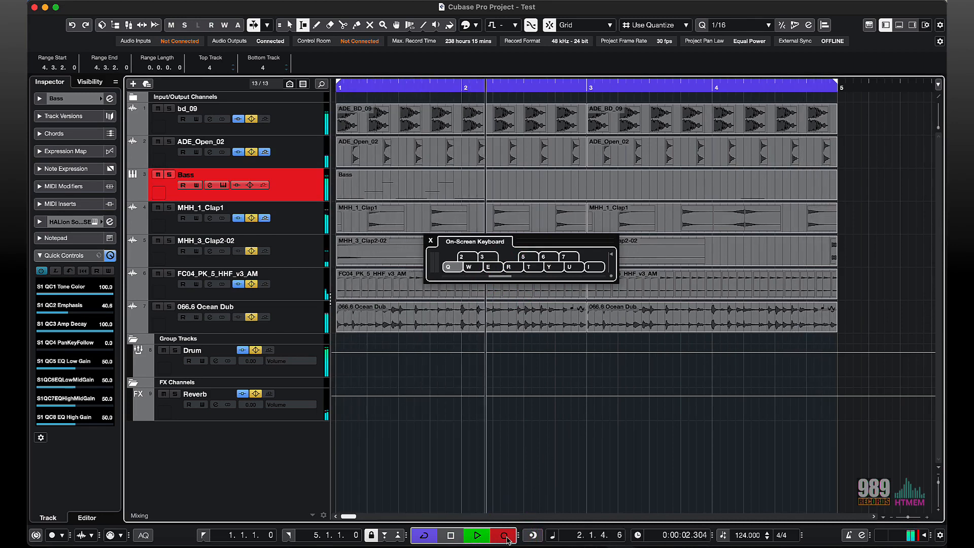
key("3")
key("t")
key("q")
key("3")
key("t")
key("q")
key("3")
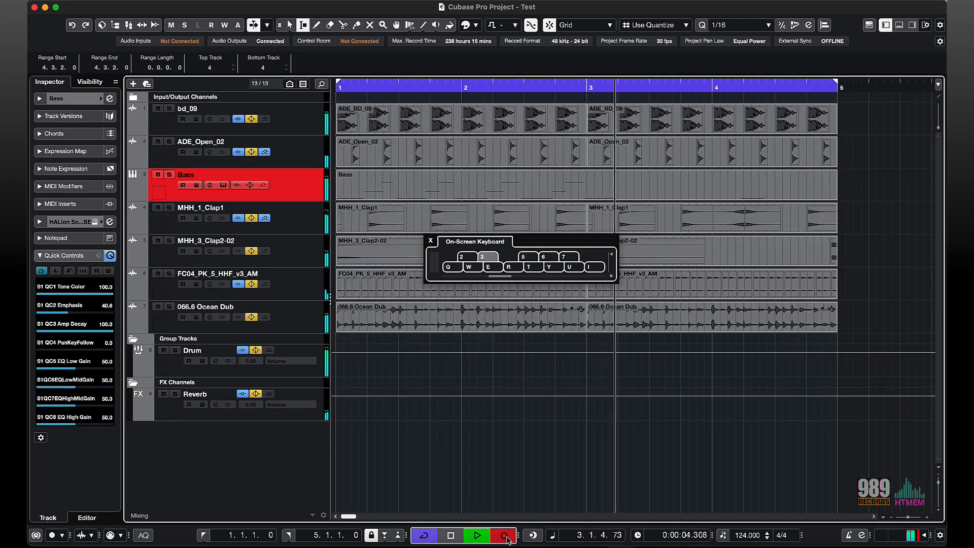
key("t")
key("q")
key("3")
key("t")
key("q")
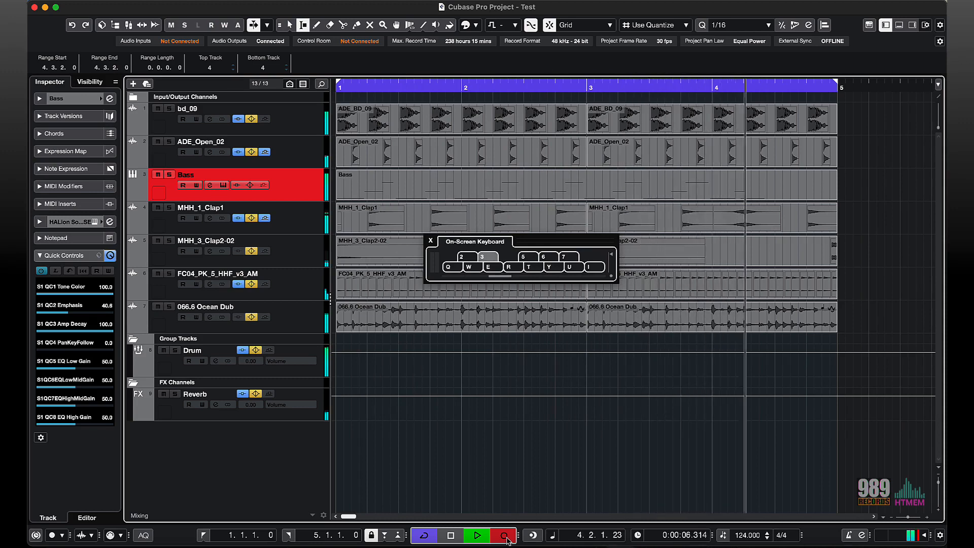
key("space")
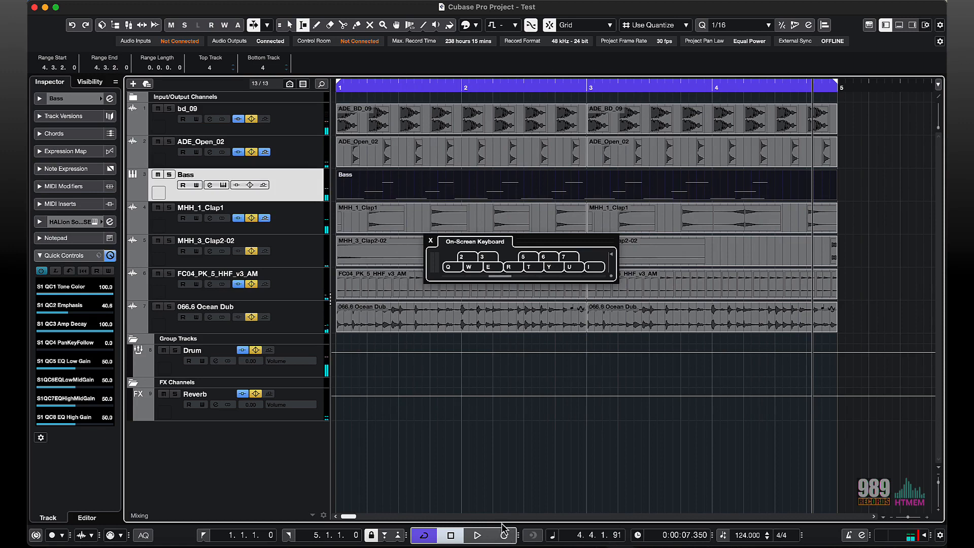
left_click(431, 241)
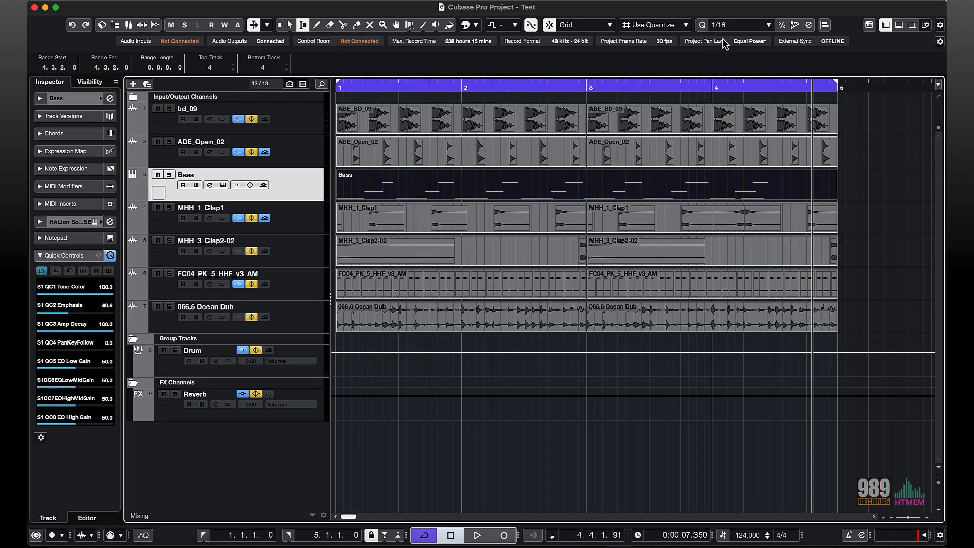
Step: Set the quantize preset to 1/16 and quantize the recorded Bass part
left_click(750, 24)
left_click(734, 71)
left_click(289, 25)
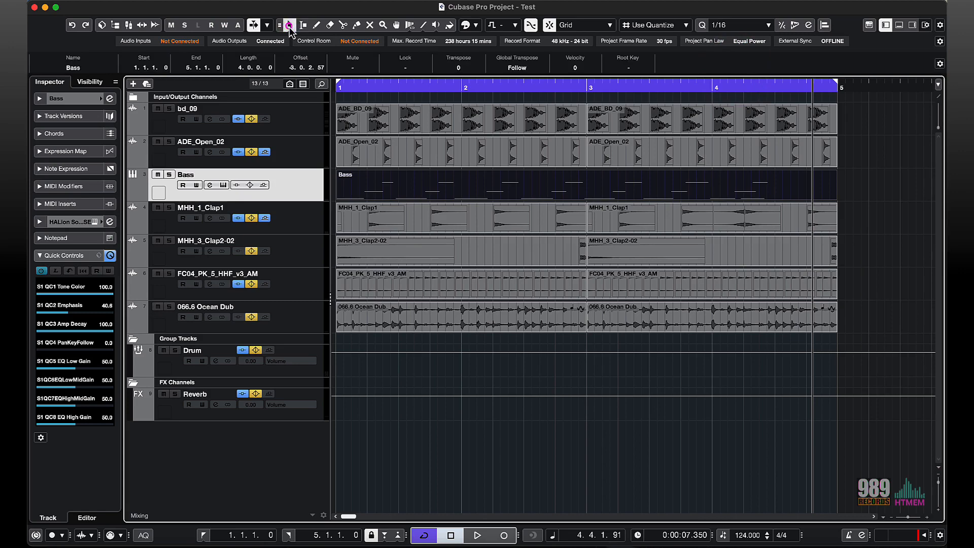
left_click(581, 197)
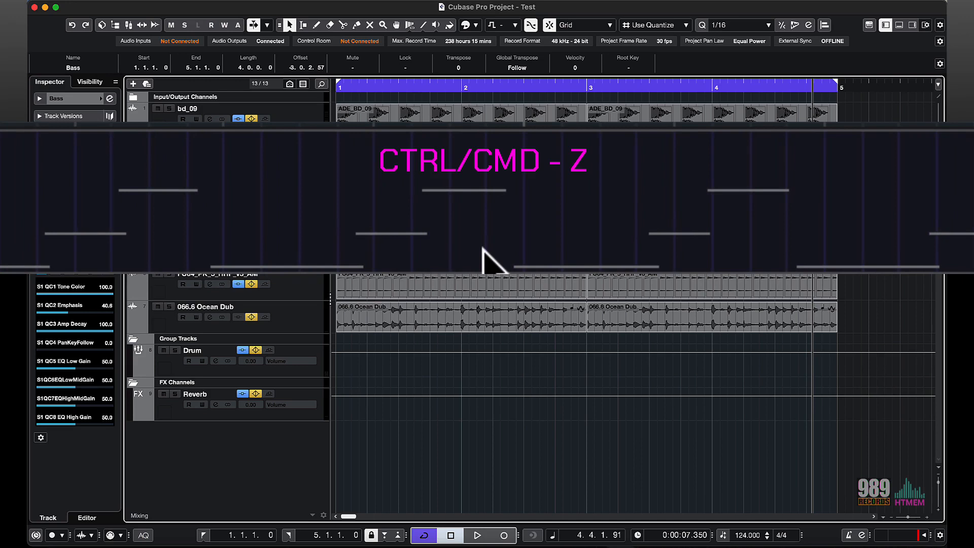
key("q")
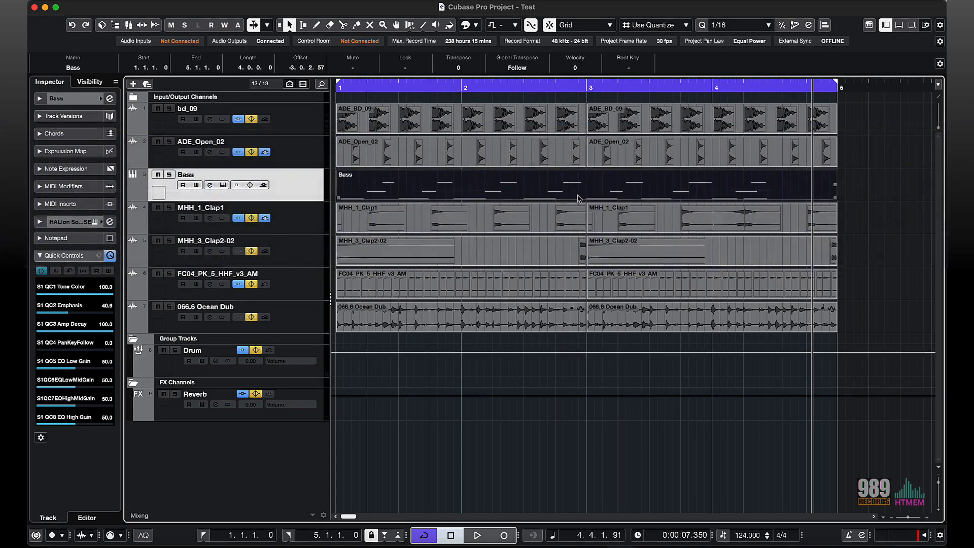
Step: Open the Bass part in the Key Editor and enlarge the editor and its note rows
double_click(578, 197)
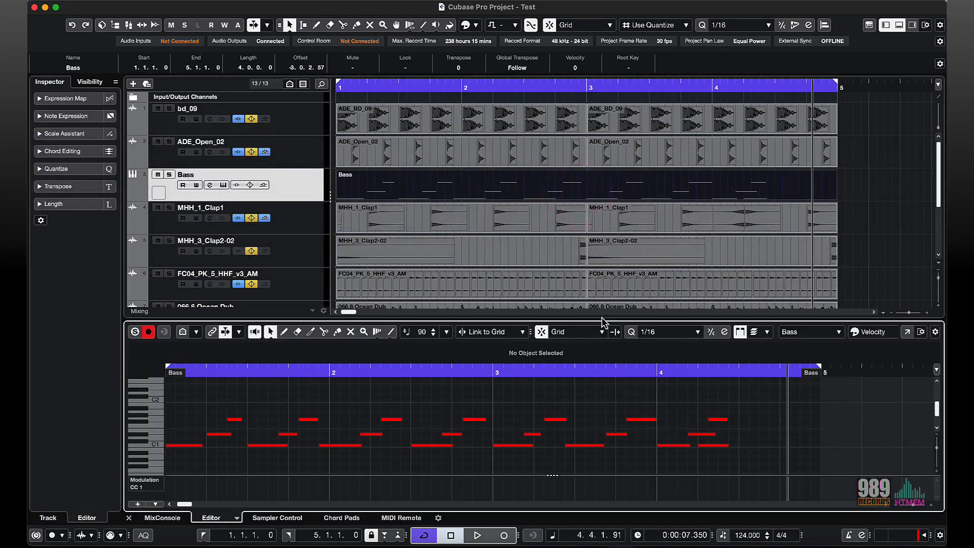
left_click_drag(602, 319, 605, 247)
left_click_drag(937, 455, 937, 461)
scroll(221, 435, "up", 3)
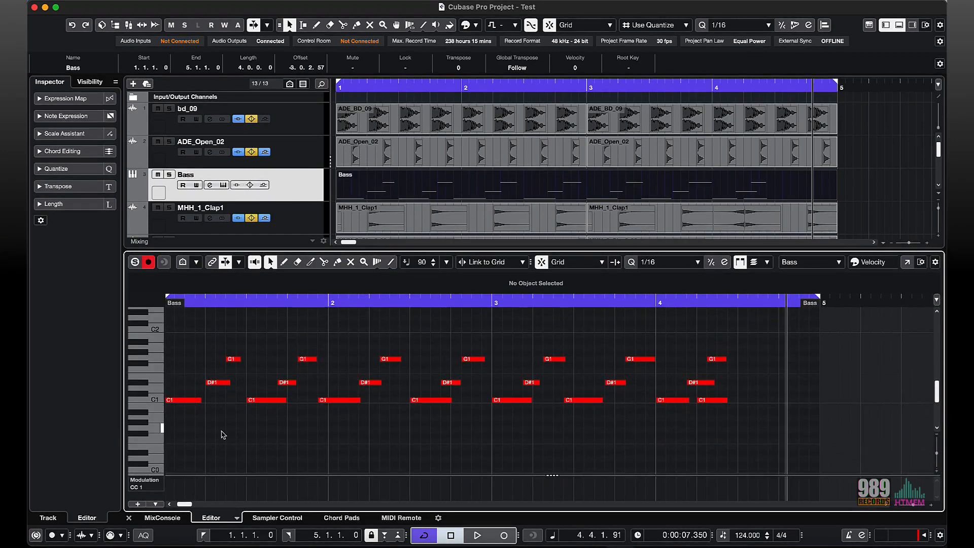
scroll(221, 431, "left", 3)
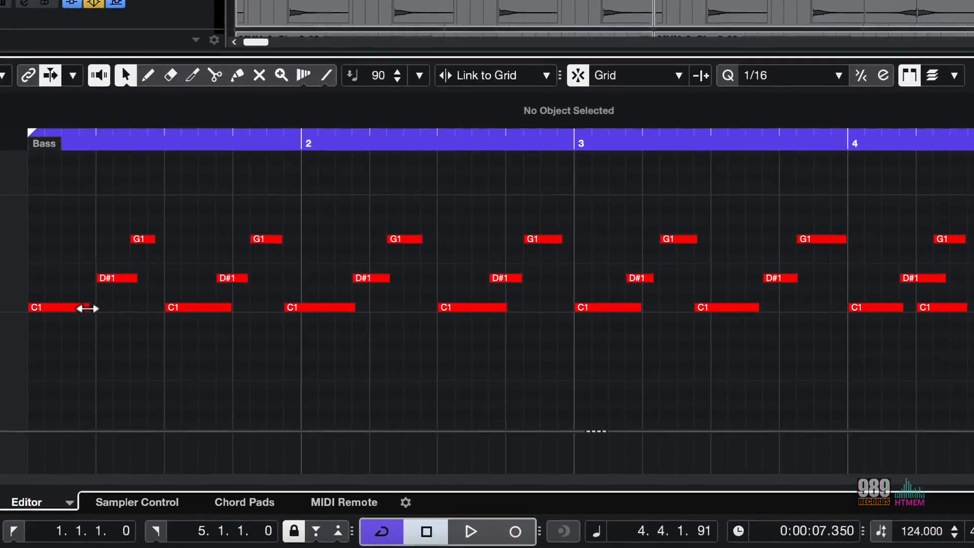
Step: In bar 1, snap the ends of the first C1, D#1 and G1 to the grid and set the second C1's length to 0.0.3.0
left_click(247, 401)
left_click_drag(124, 268, 118, 268)
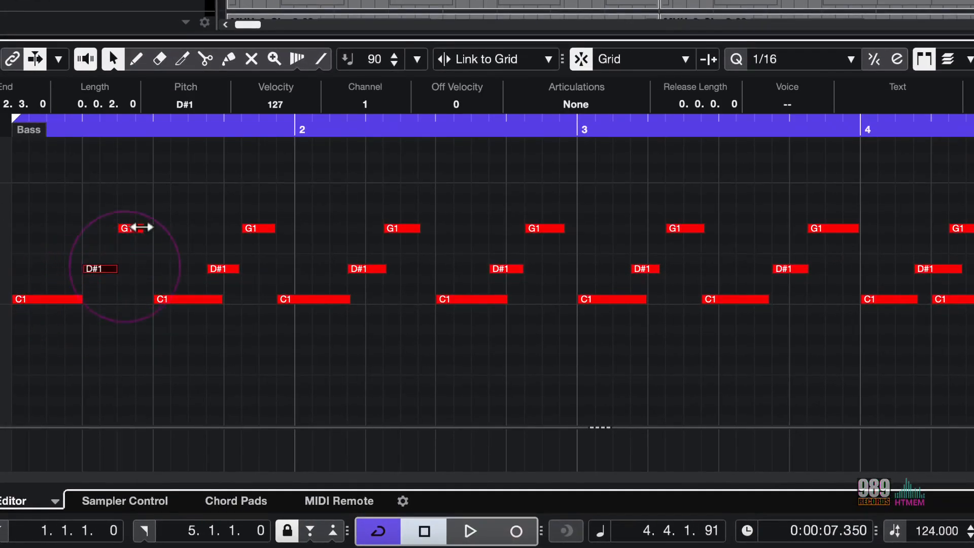
left_click_drag(139, 228, 144, 230)
left_click_drag(222, 299, 212, 302)
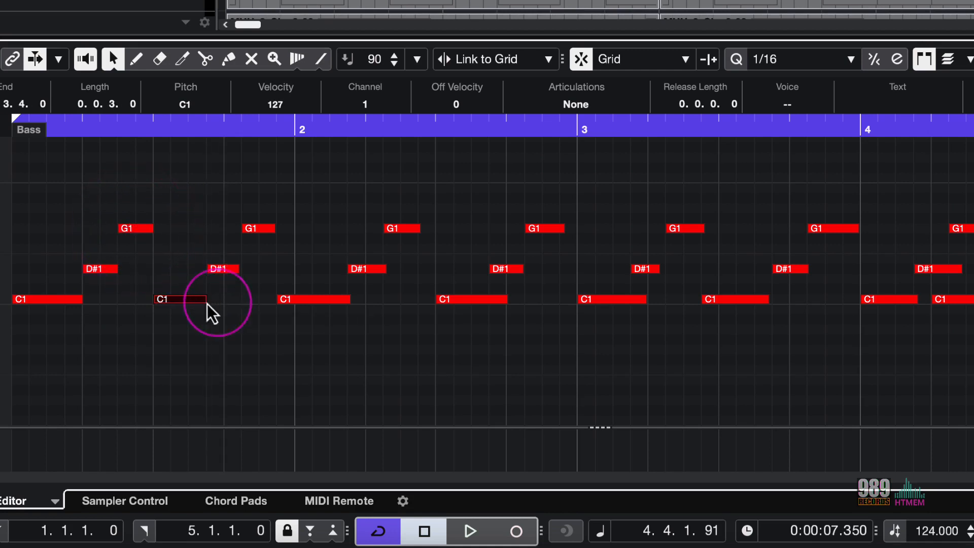
Step: Extend bar 1's second D#1 to meet its G1 moved one sixteenth later, and shift the following C1, D#1 and G1 onto bar 2's grid
left_click(233, 269)
left_click_drag(274, 228, 275, 227)
left_click_drag(313, 304, 330, 304)
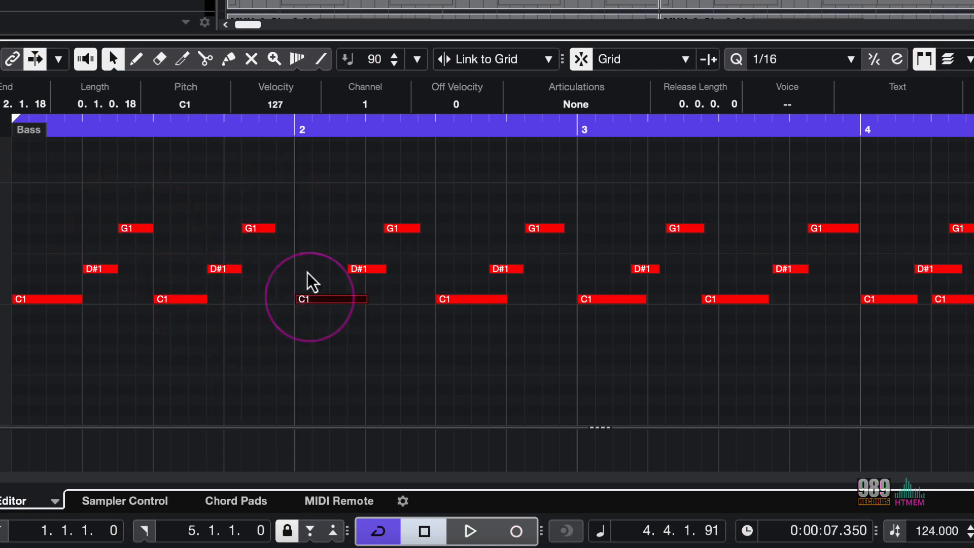
left_click(261, 228)
left_click_drag(272, 232, 278, 230)
left_click_drag(240, 269, 259, 271)
left_click_drag(367, 269, 386, 272)
left_click_drag(406, 231, 423, 234)
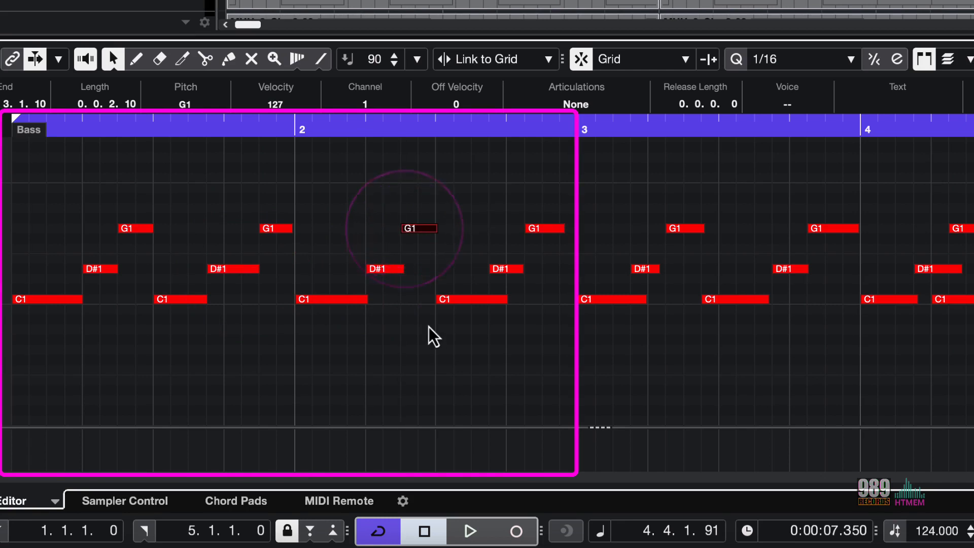
Step: Set bar 2's second C1 and bar 1's first C1 to 0.0.3.0, extend bar 2's last G1 to bar 3, and move the first D#1 one sixteenth earlier
left_click(488, 300)
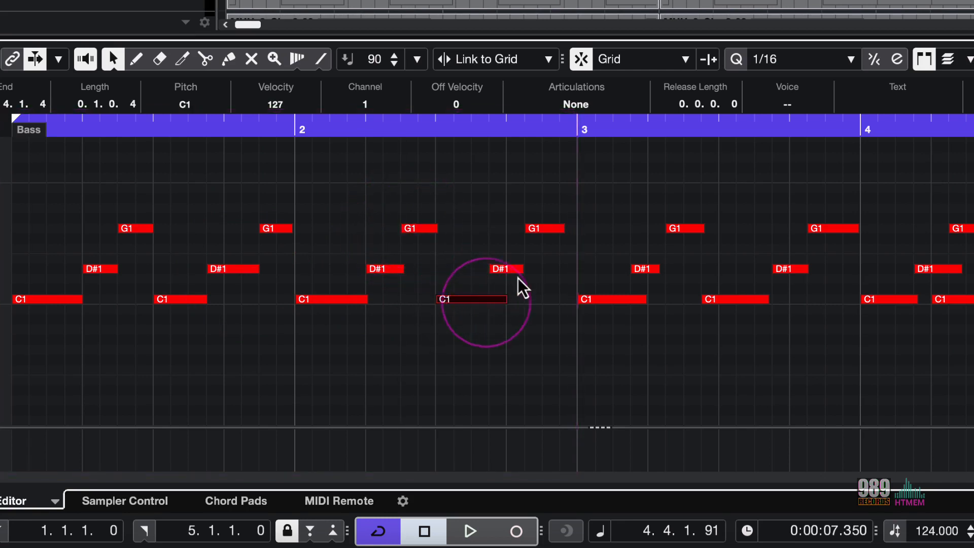
left_click_drag(507, 299, 493, 300)
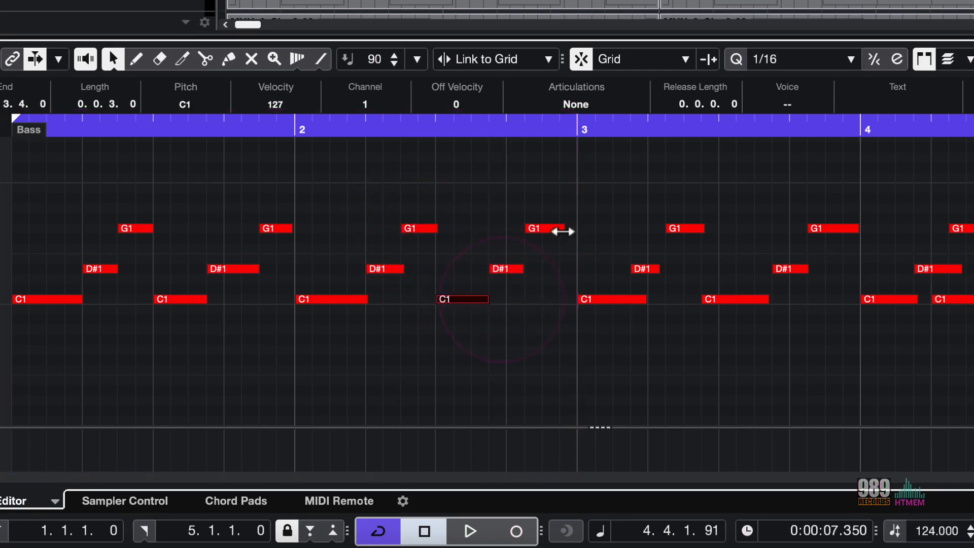
left_click_drag(561, 229, 577, 228)
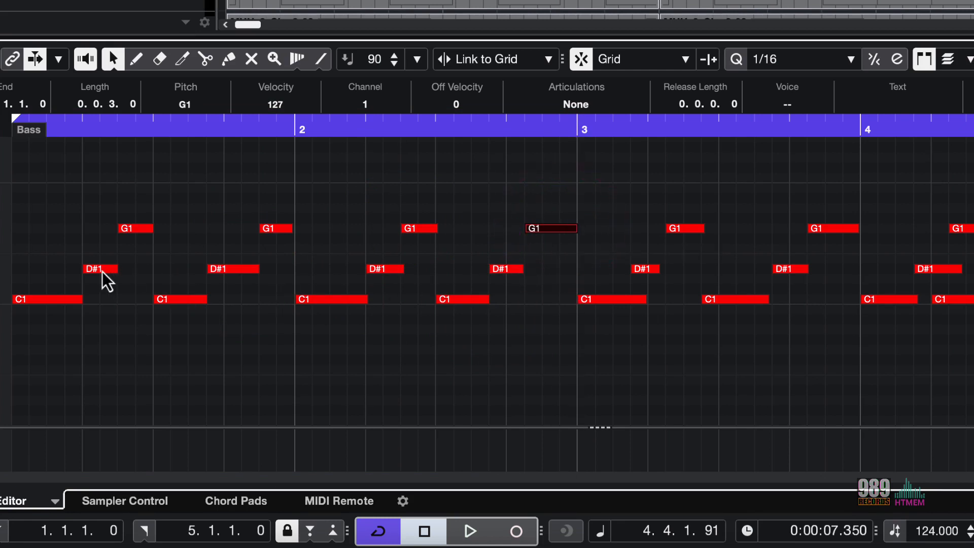
left_click_drag(102, 272, 63, 299)
Step: Set the cycle range from bar 1 to bar 3 and play it from the start
left_click_drag(973, 122, 581, 160)
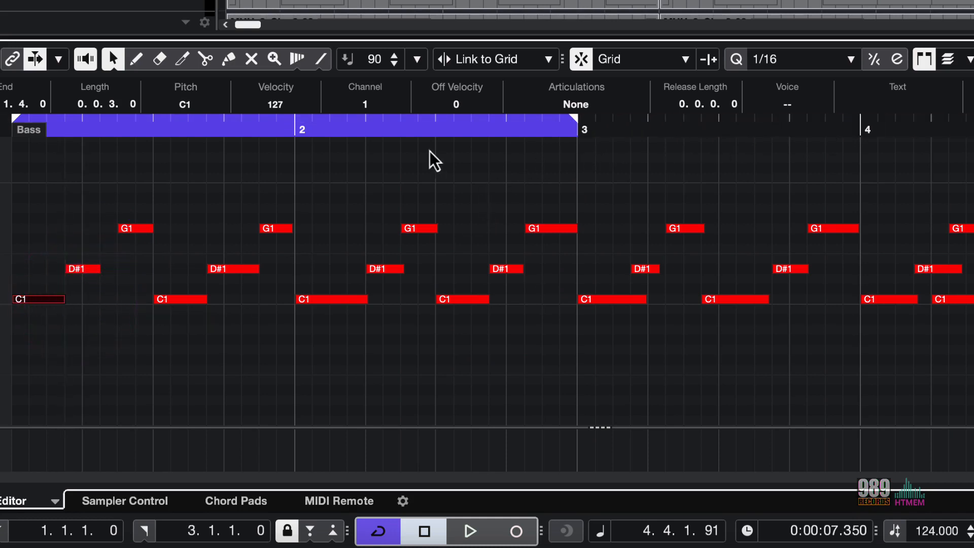
left_click_drag(255, 134, 11, 132)
key("space")
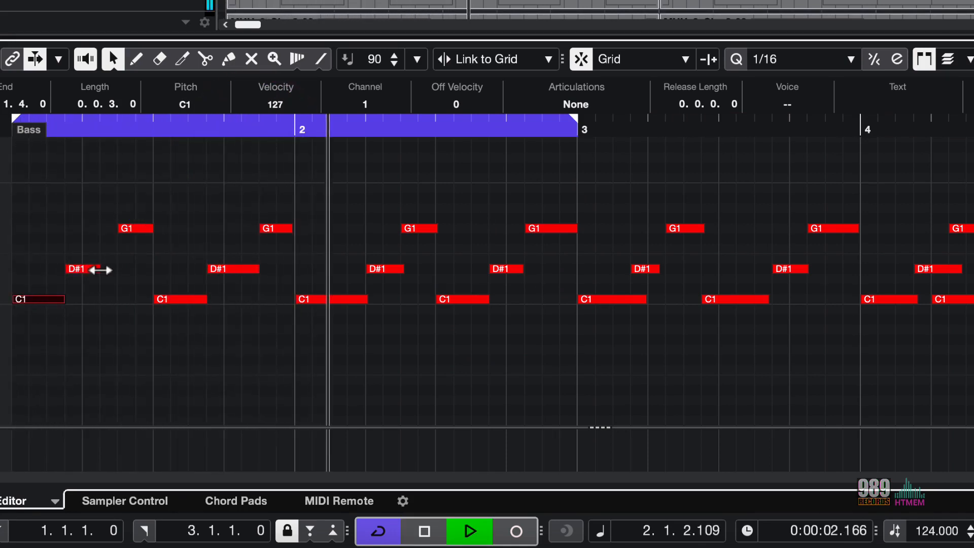
Step: During playback, lengthen the first D#1 to 0.0.3.0 and retime bar 2's last C1, D#1 and G1, then stop and close the editor
left_click_drag(100, 270, 112, 270)
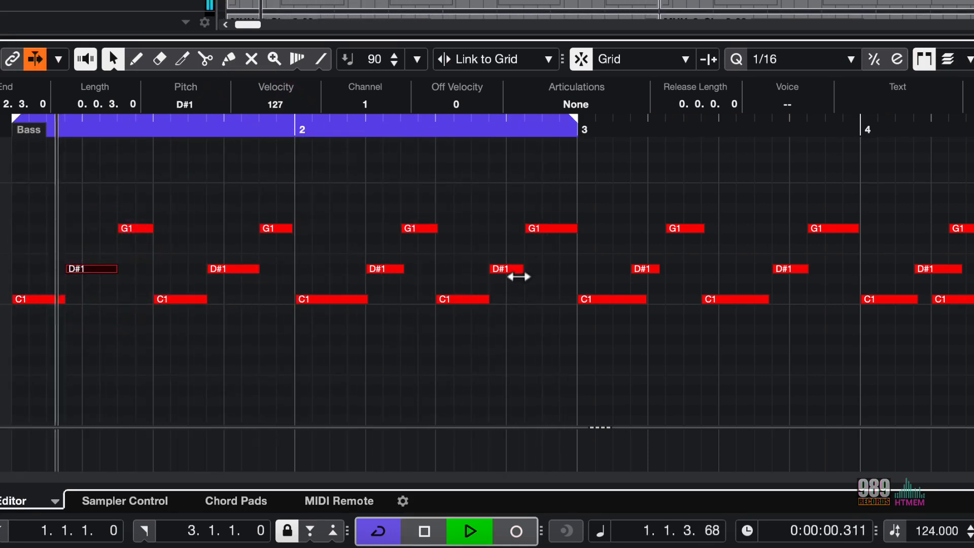
left_click_drag(507, 269, 506, 299)
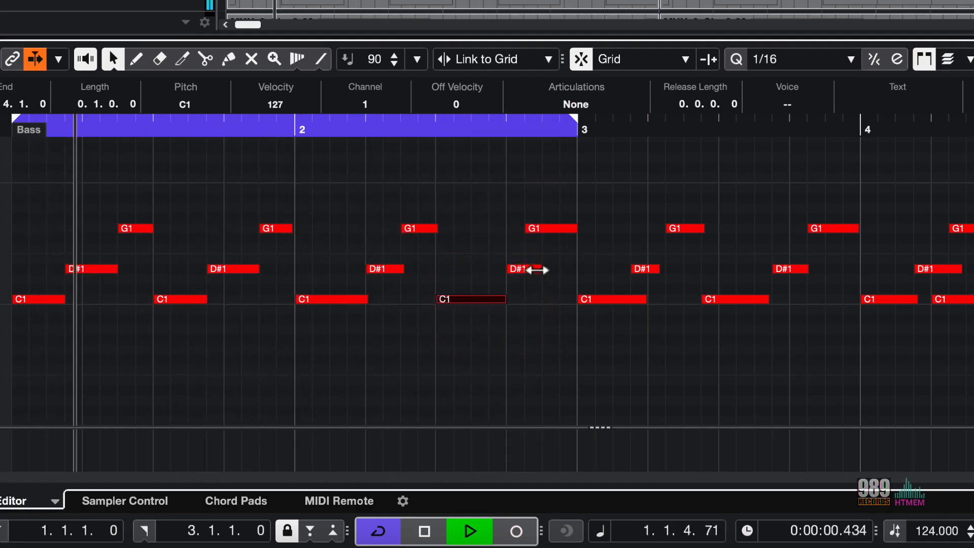
left_click_drag(538, 269, 526, 270)
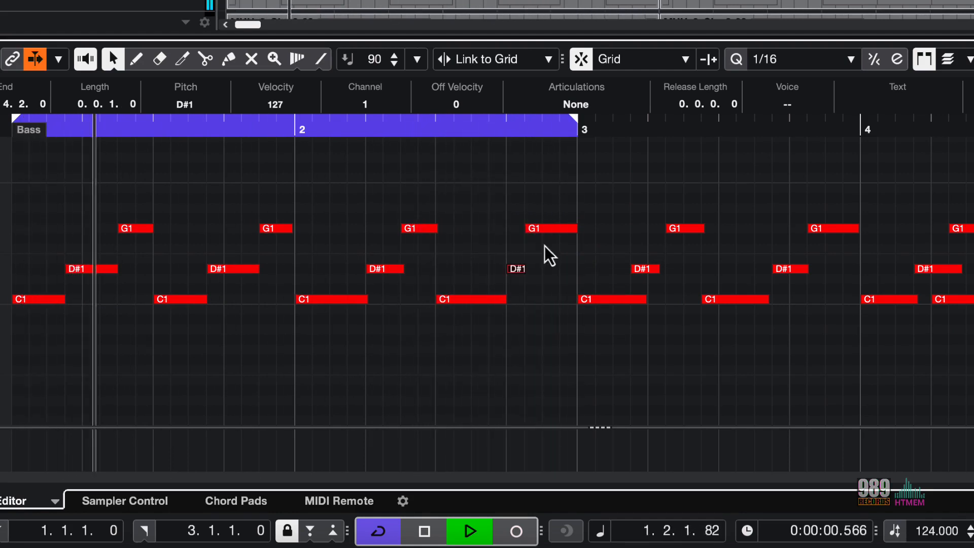
left_click_drag(555, 233, 576, 228)
left_click_drag(525, 269, 535, 270)
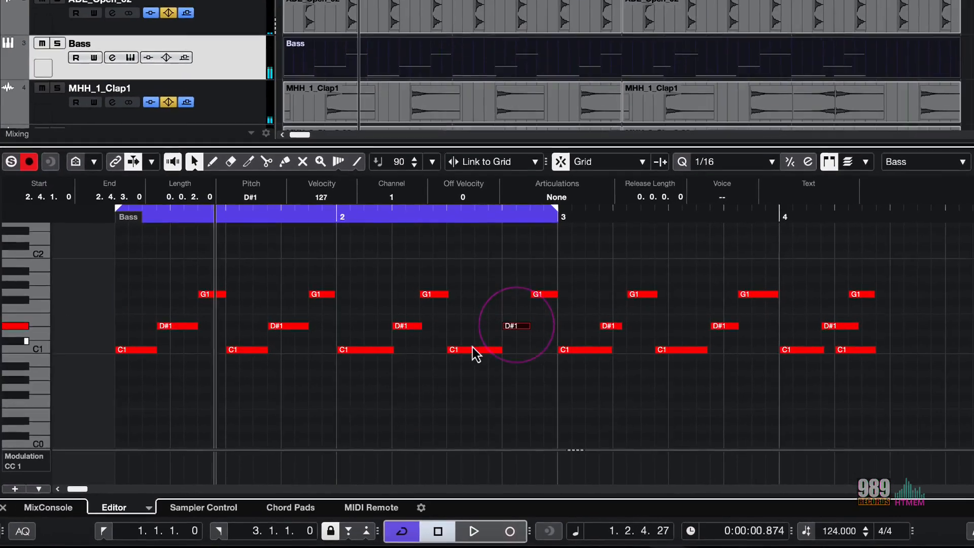
left_click(12, 509)
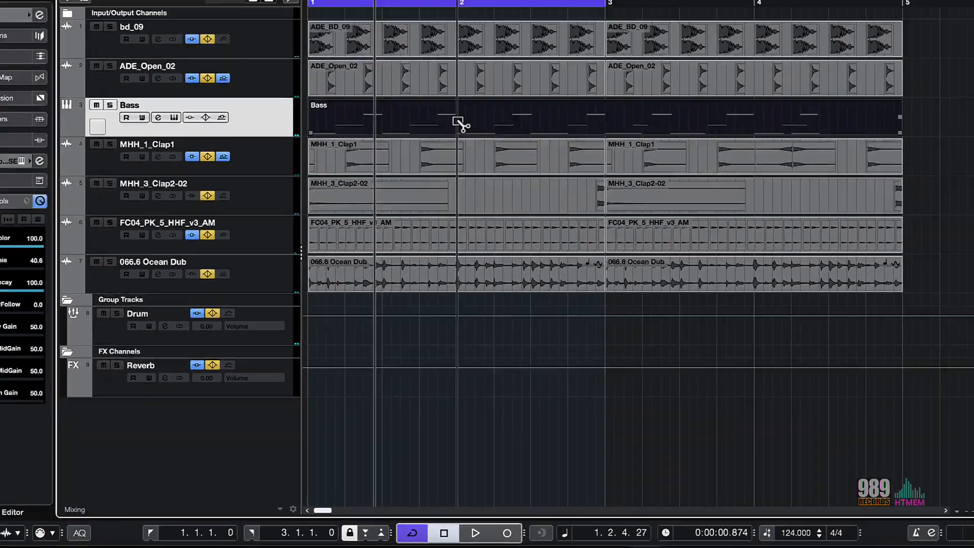
Step: Trim the Bass part to one bar by splitting it at bar 2 and deleting the remainder, and duplicate the one-bar part three times
left_click(463, 71)
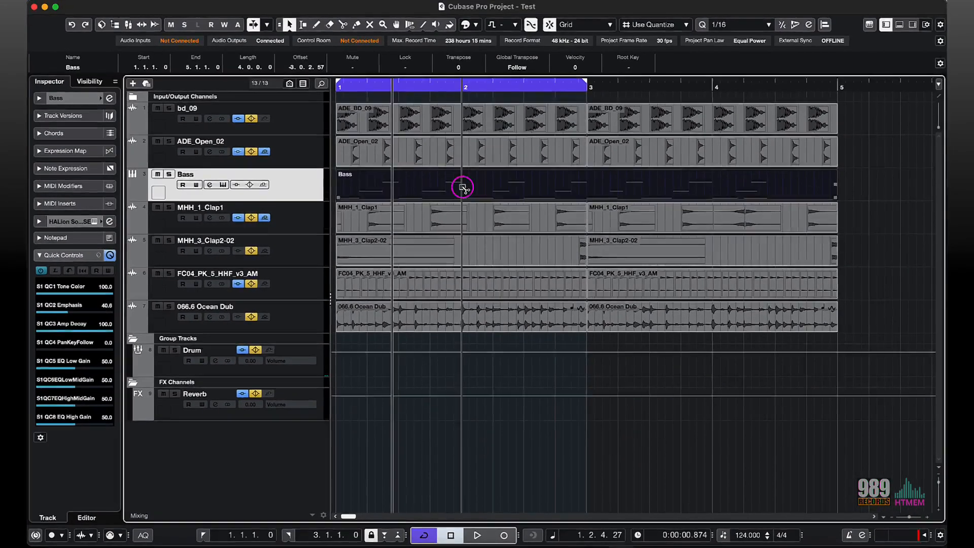
key("Delete")
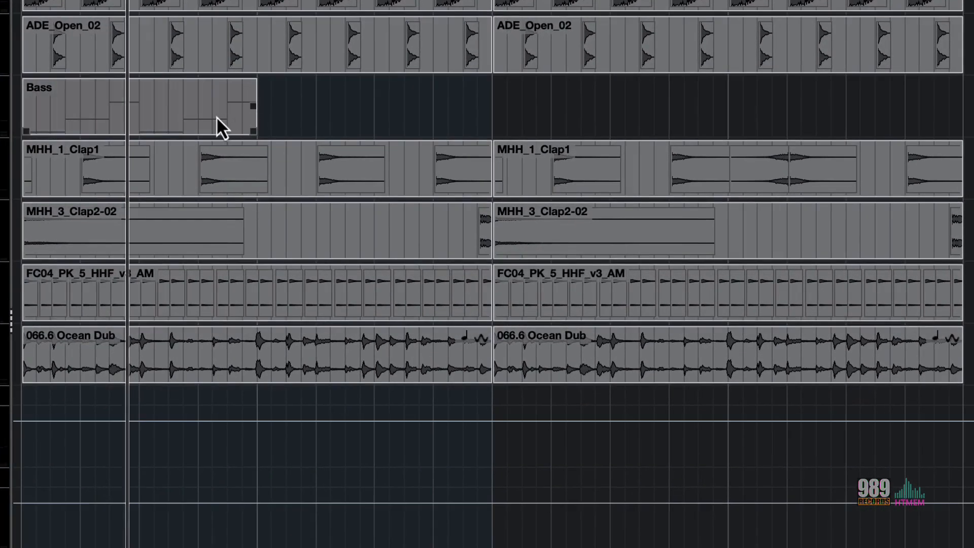
left_click(217, 117)
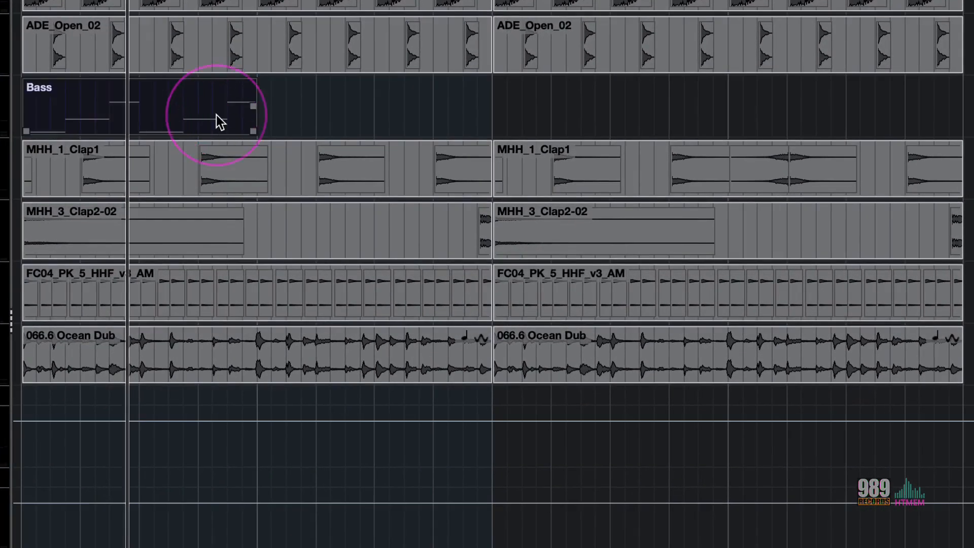
key("ctrl+d")
key("ctrl+d")
key("ctrl+d")
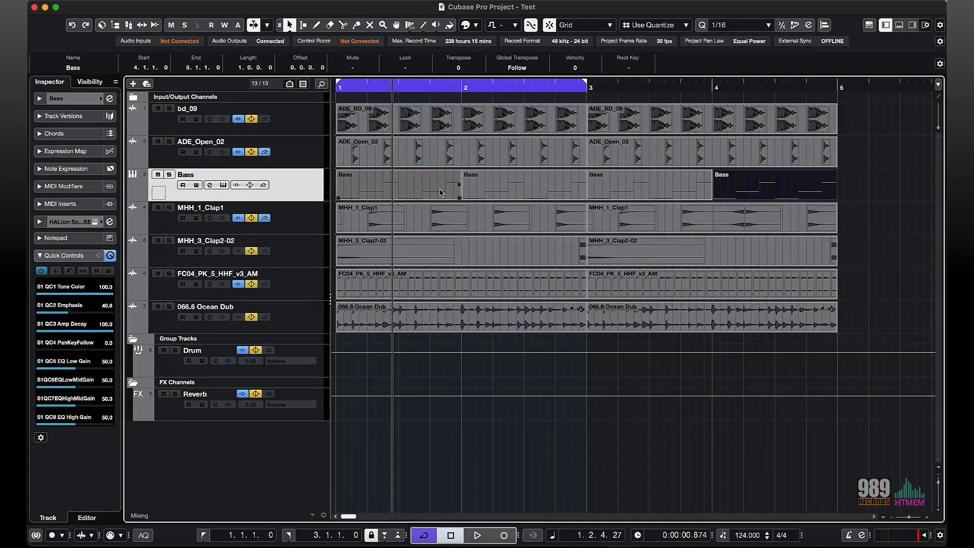
Step: Set the locators to span all events, play the project from the start, and stop playback
key("ctrl+a")
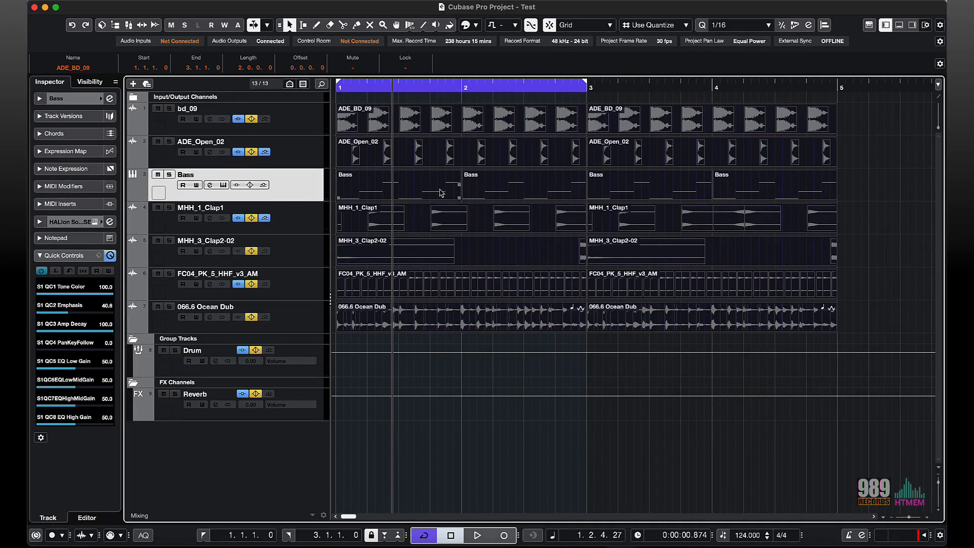
key("p")
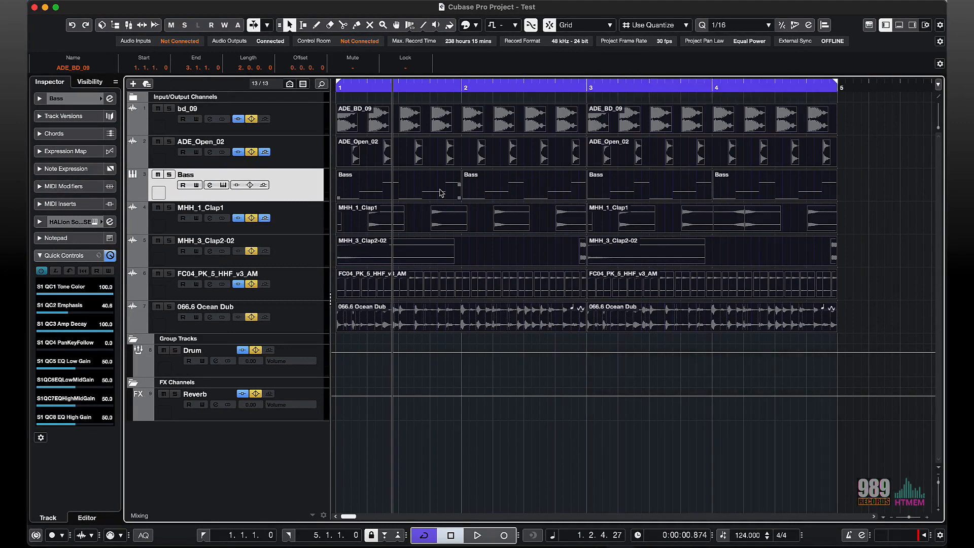
left_click(205, 536)
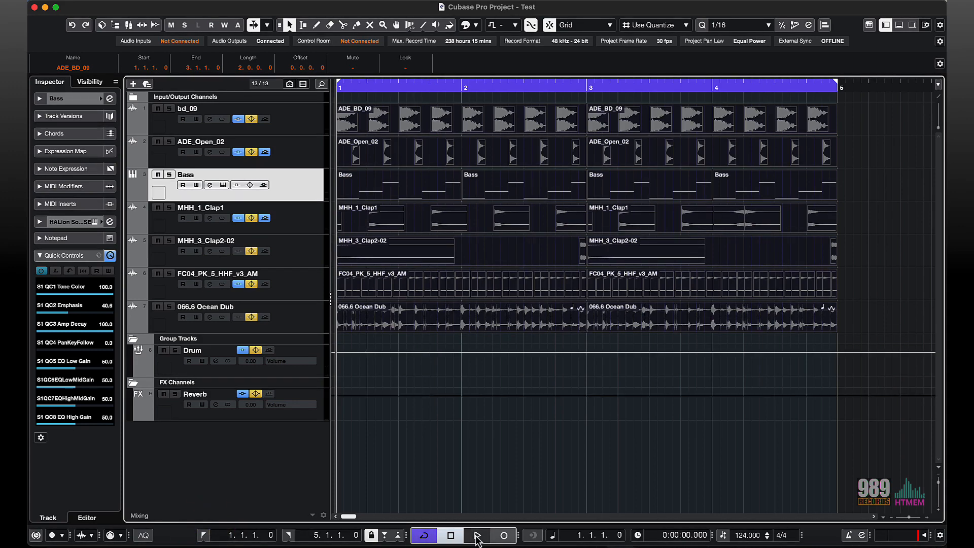
left_click(477, 536)
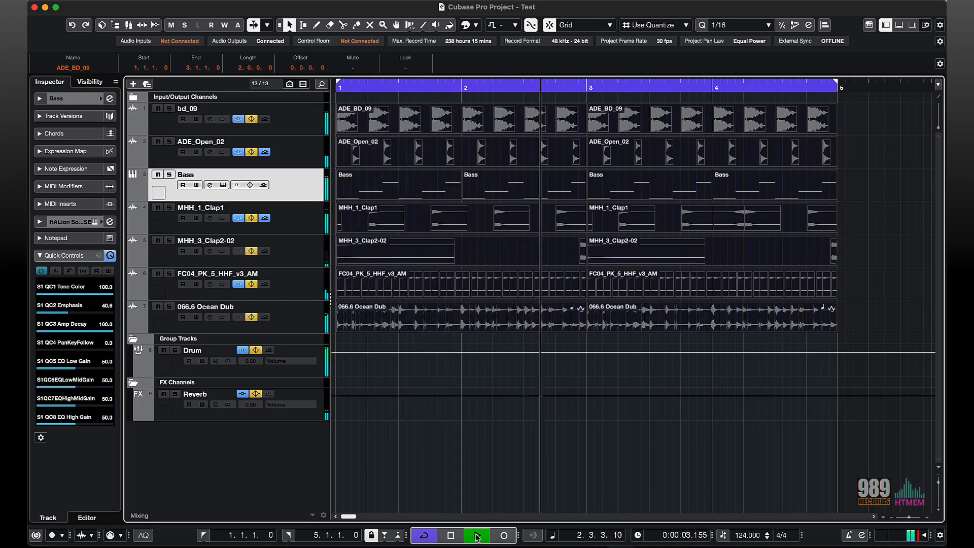
left_click(477, 536)
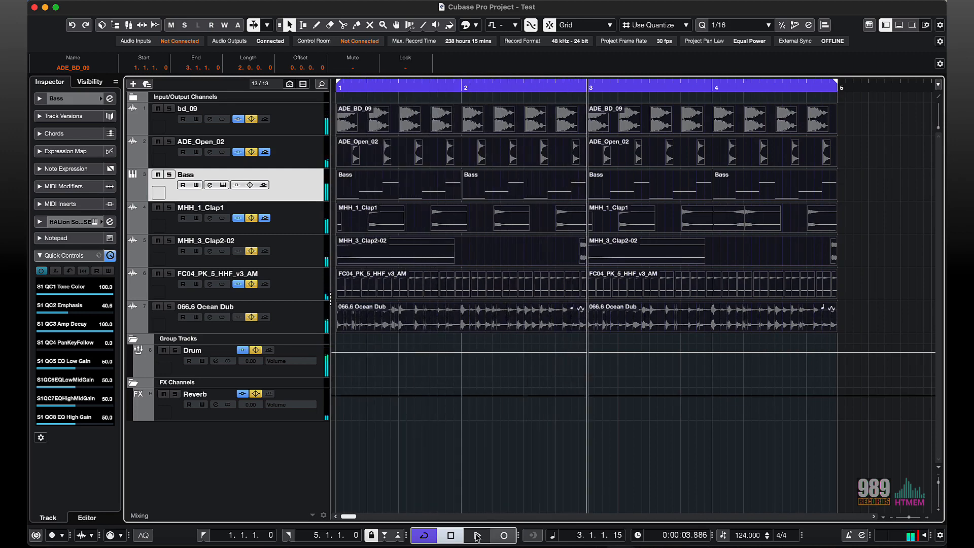